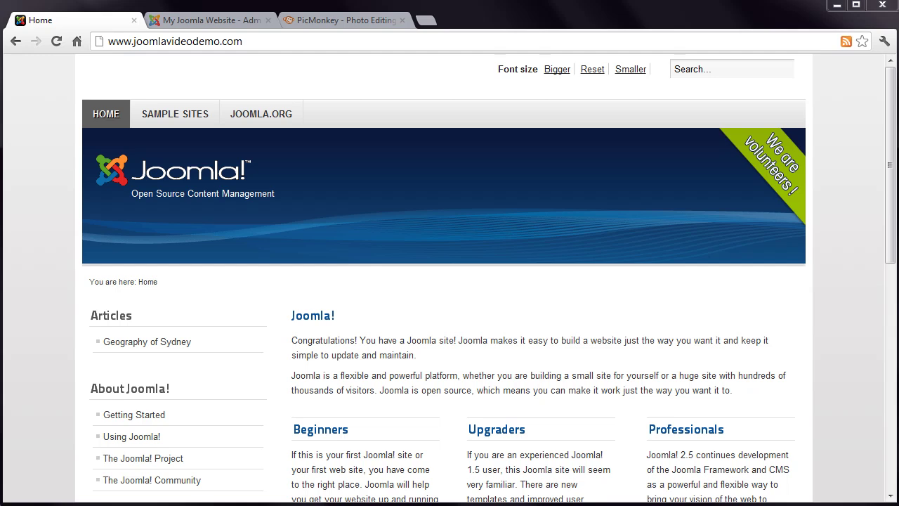
# Switch from the Joomla home page to the PicMonkey photo-editing tab.
pyautogui.click(339, 19)
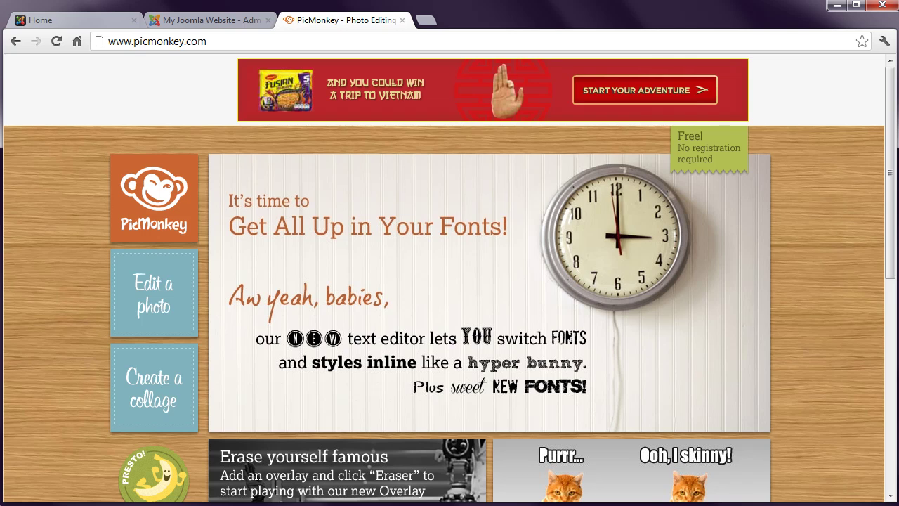
# Open Sydney.jpg from DATA (D:)\Joomla in PicMonkey's photo editor.
pyautogui.click(137, 302)
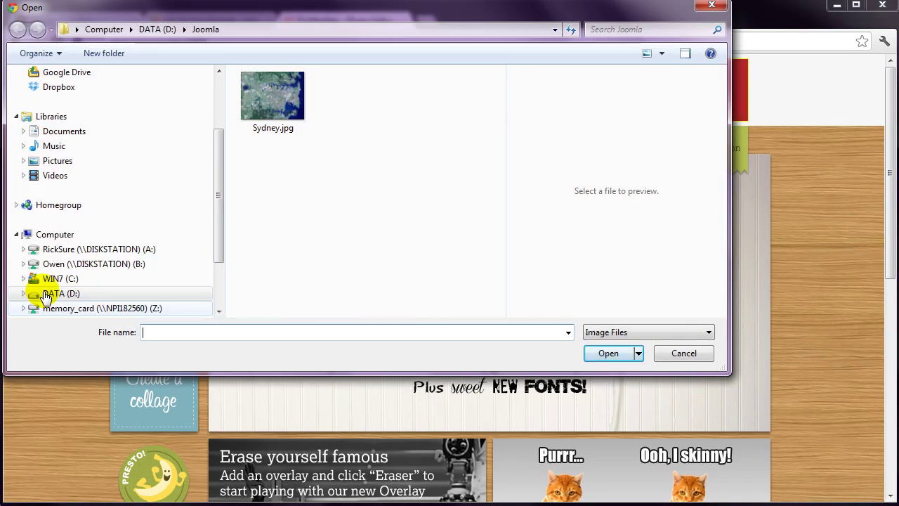
pyautogui.click(45, 294)
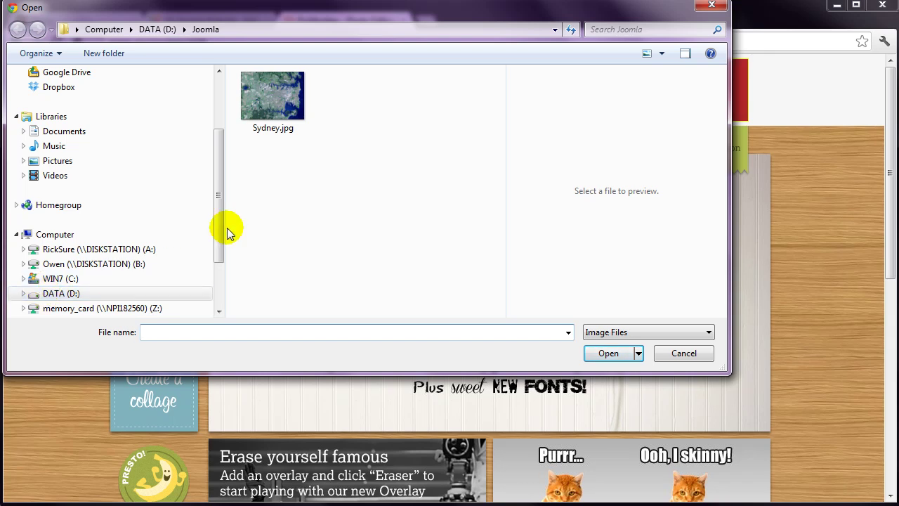
pyautogui.click(294, 106)
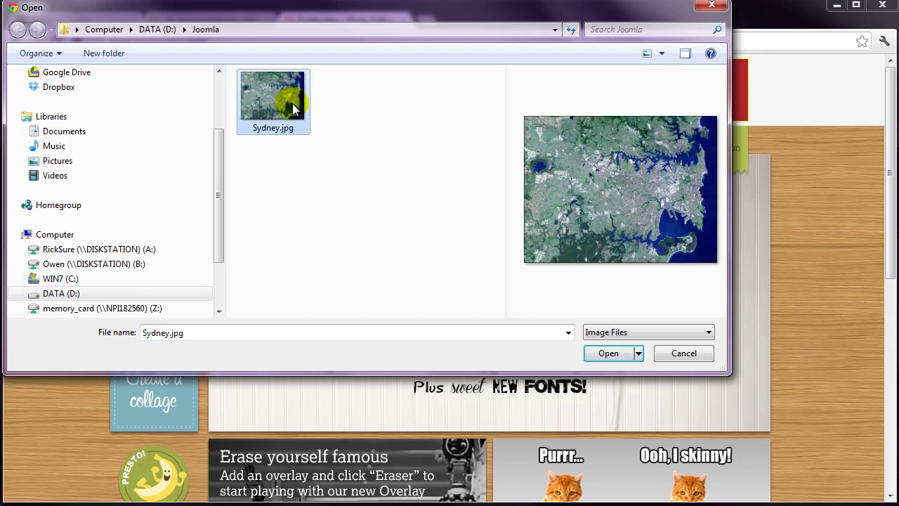
pyautogui.click(596, 355)
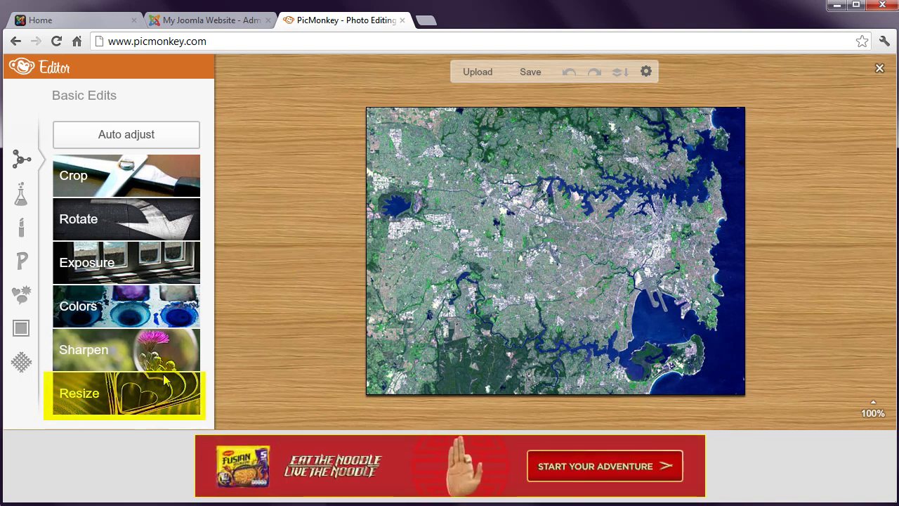
# Resize the photo from width 540 to 480 (480 × 364), keeping proportions.
pyautogui.click(136, 396)
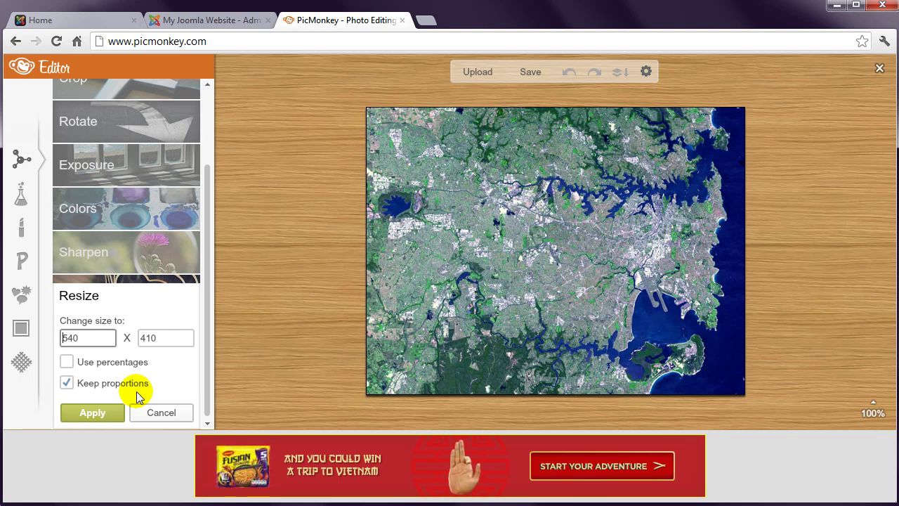
pyautogui.moveTo(94, 337); pyautogui.dragTo(62, 339)
pyautogui.write('480')
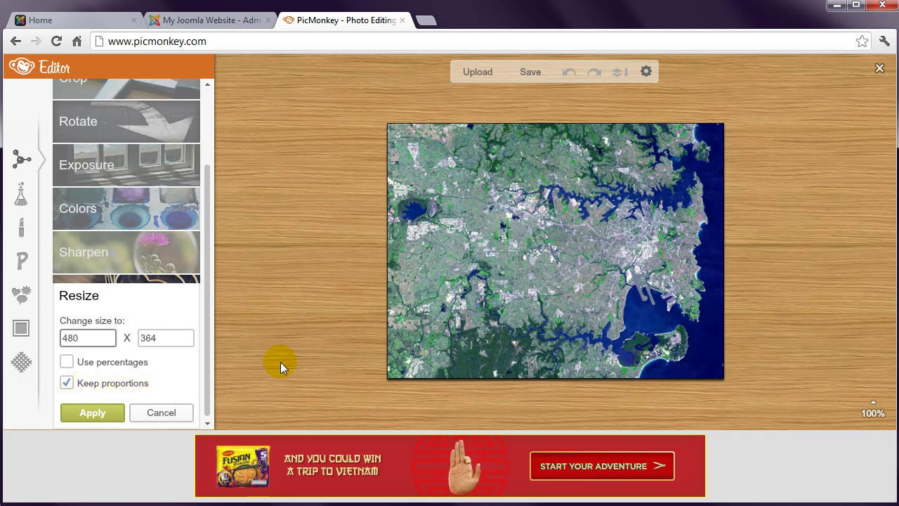
pyautogui.click(105, 410)
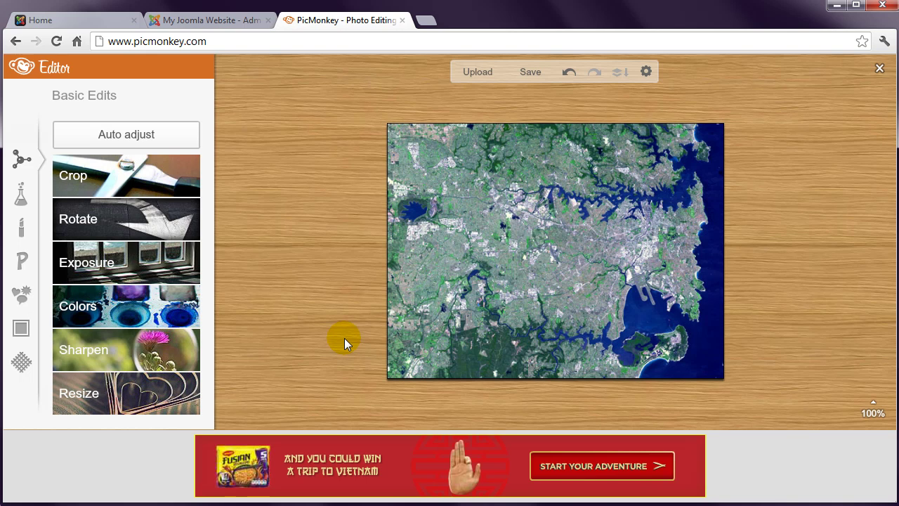
# Cancel the Crop and Colors edits, then bring up the Save options for the photo.
pyautogui.click(179, 177)
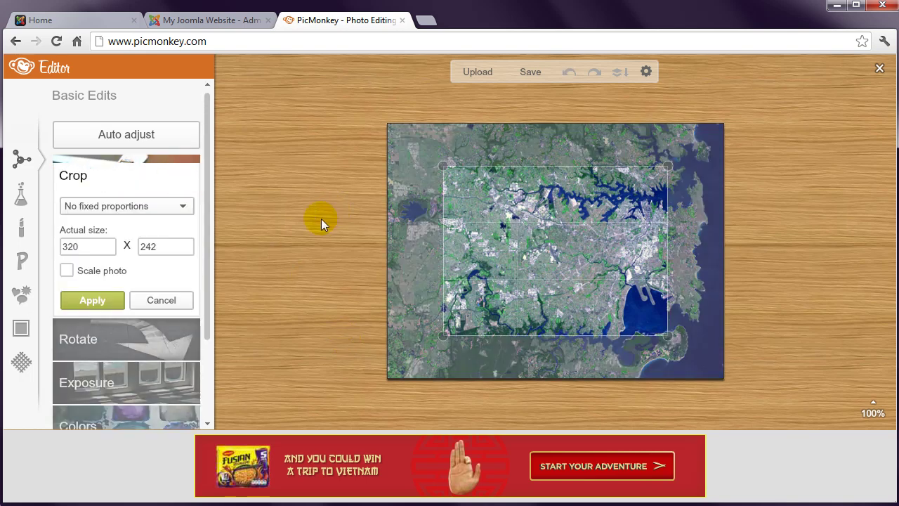
pyautogui.click(181, 301)
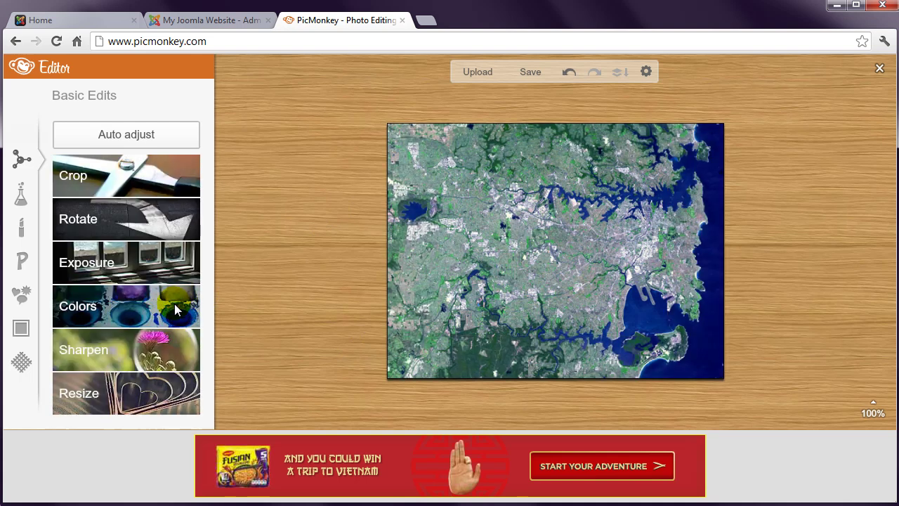
pyautogui.click(175, 304)
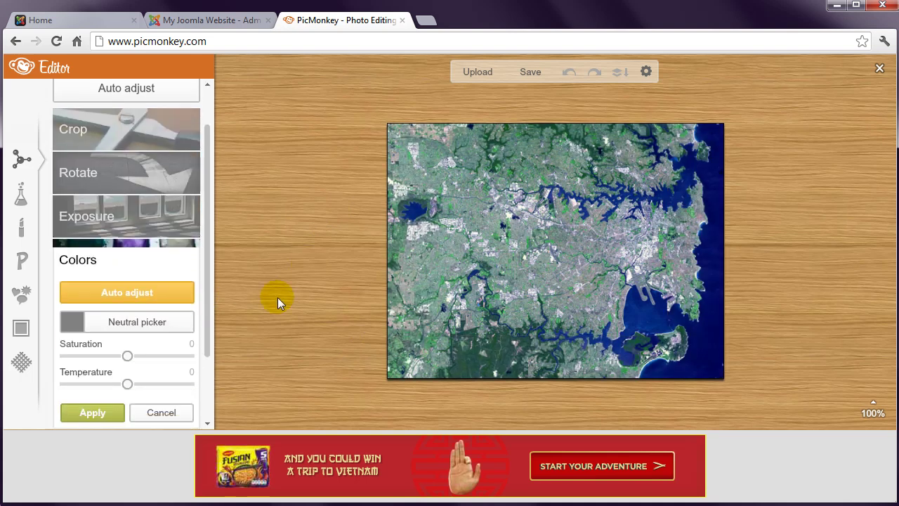
pyautogui.click(170, 413)
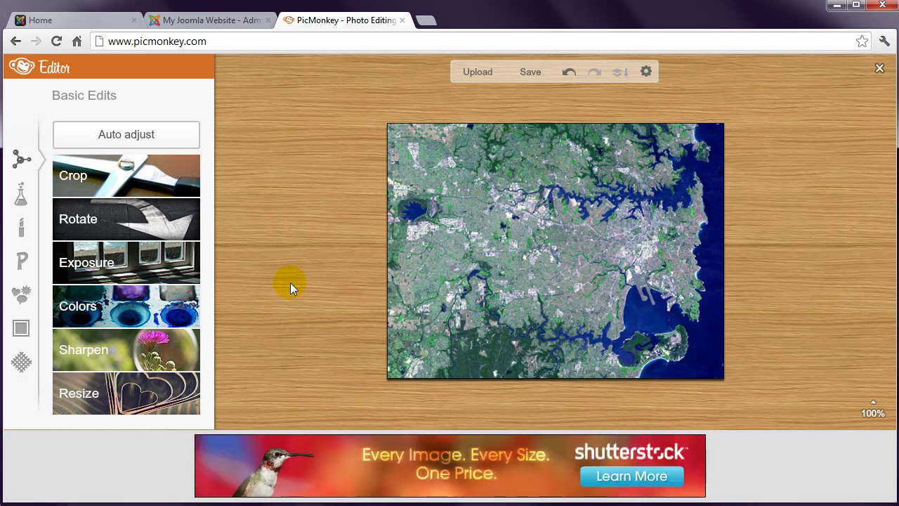
pyautogui.click(532, 74)
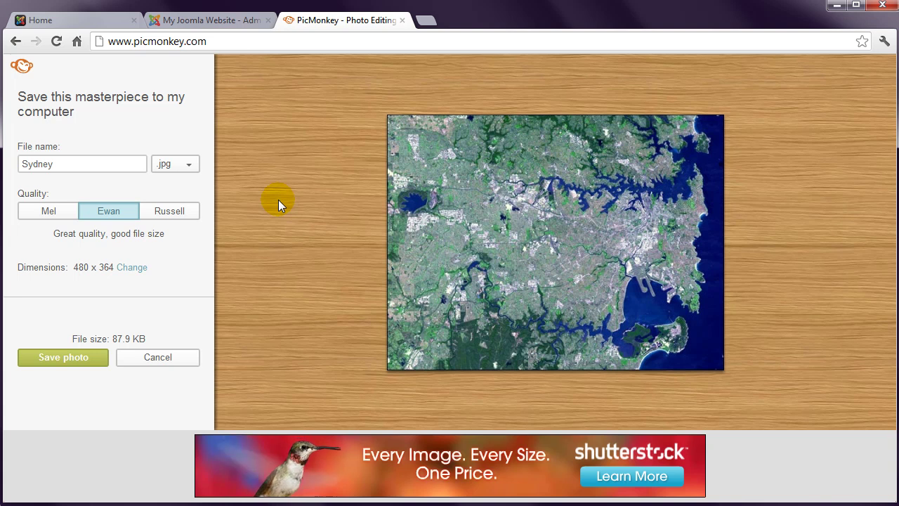
# Rename the file to Sydney_edit, keep the great-quality level, and choose Save photo.
pyautogui.click(88, 165)
pyautogui.write('_edit')
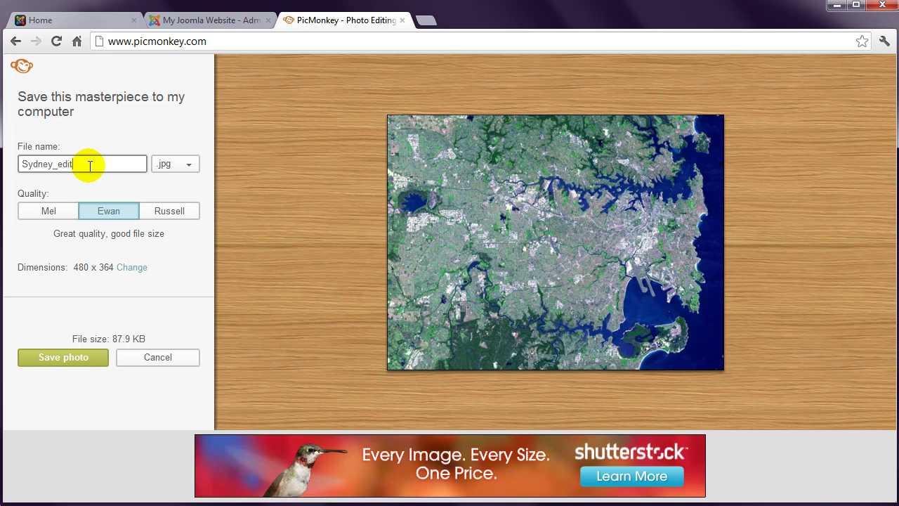
pyautogui.click(120, 218)
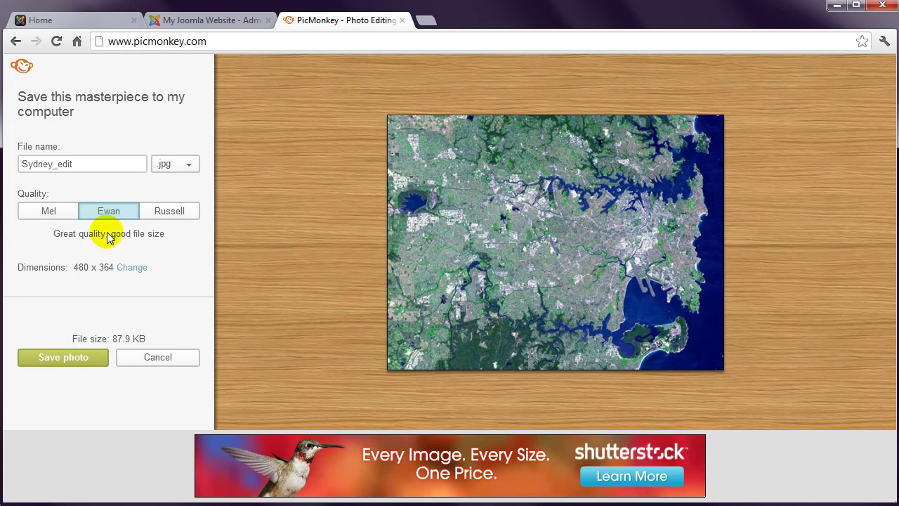
pyautogui.click(82, 360)
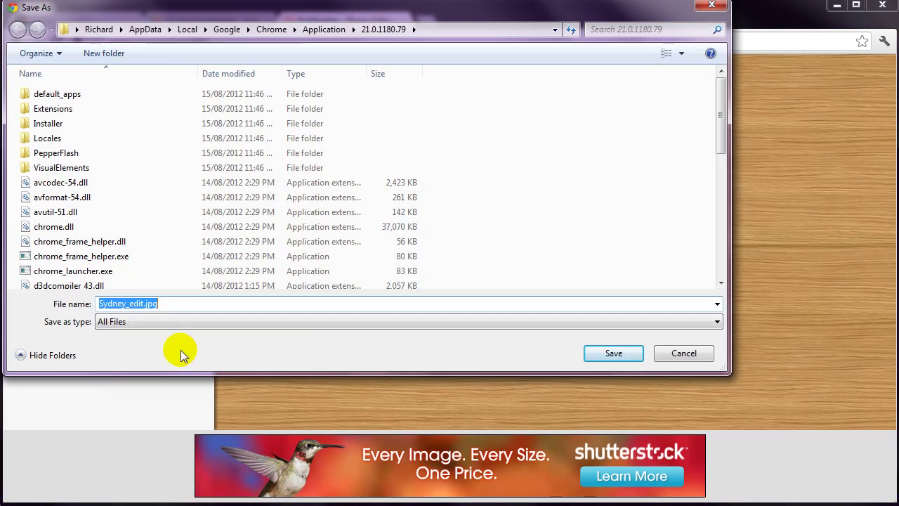
# Save Sydney_edit.jpg into D:\Joomla, then return to the Joomla home page.
pyautogui.click(555, 30)
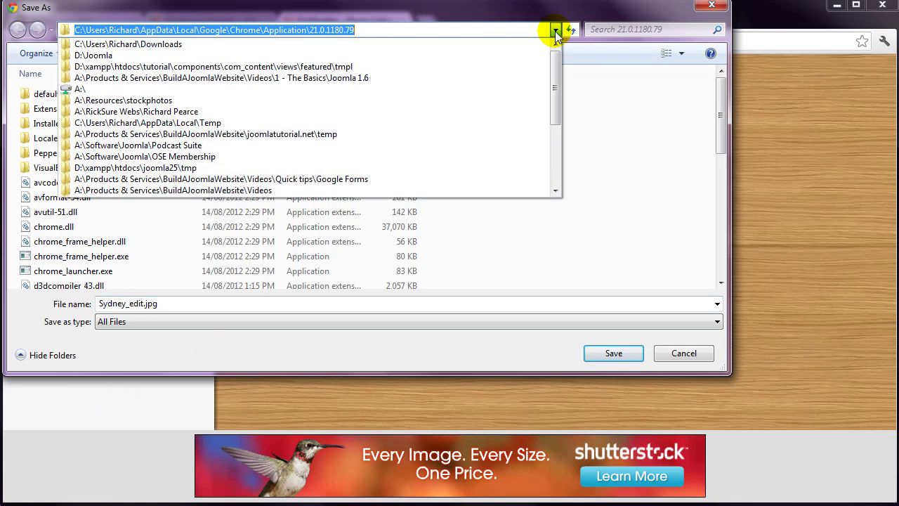
pyautogui.click(370, 55)
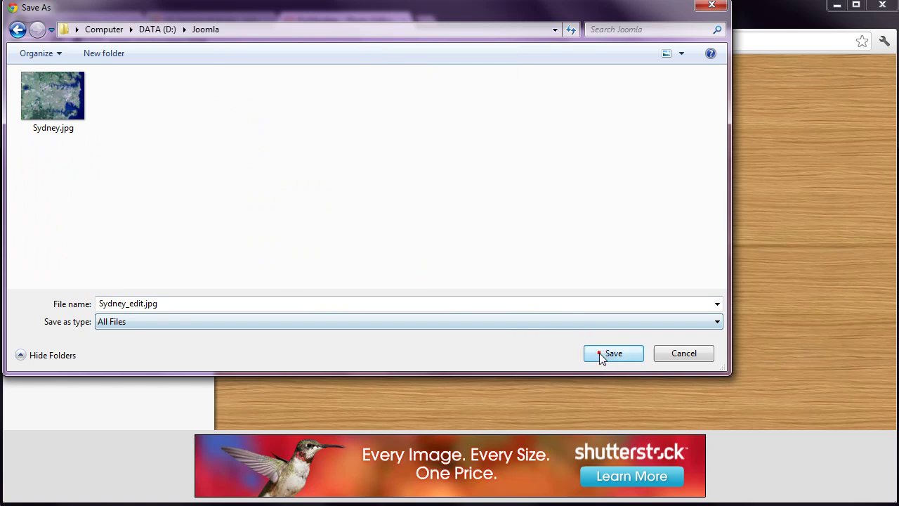
pyautogui.click(603, 353)
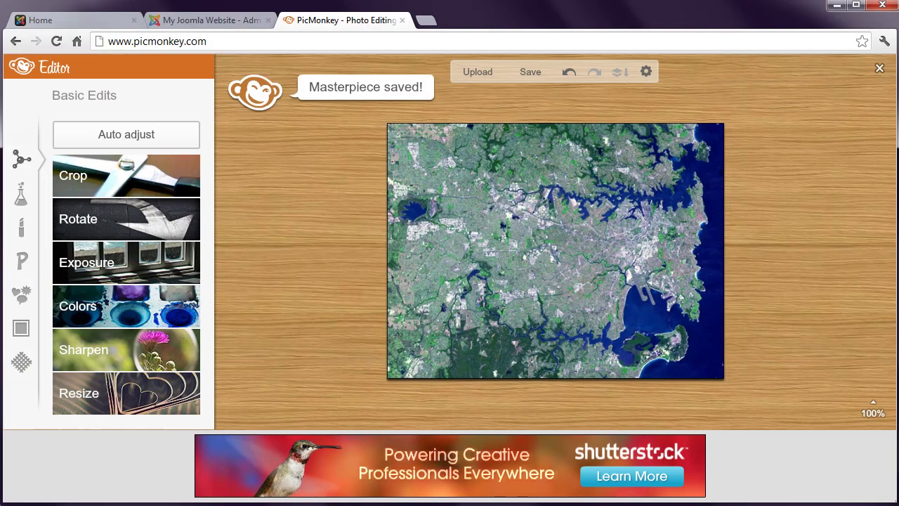
pyautogui.click(43, 19)
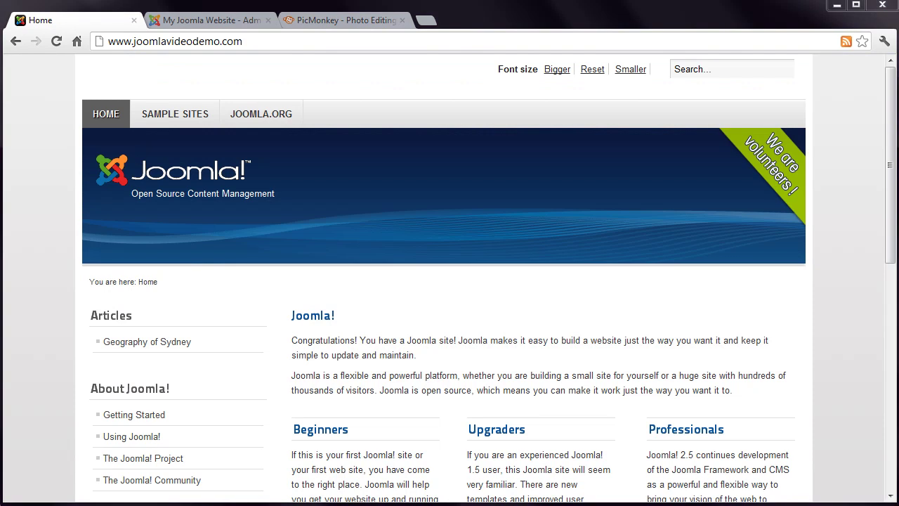
# Log in on the Joomla Admin tab and open Content > Media Manager.
pyautogui.click(232, 19)
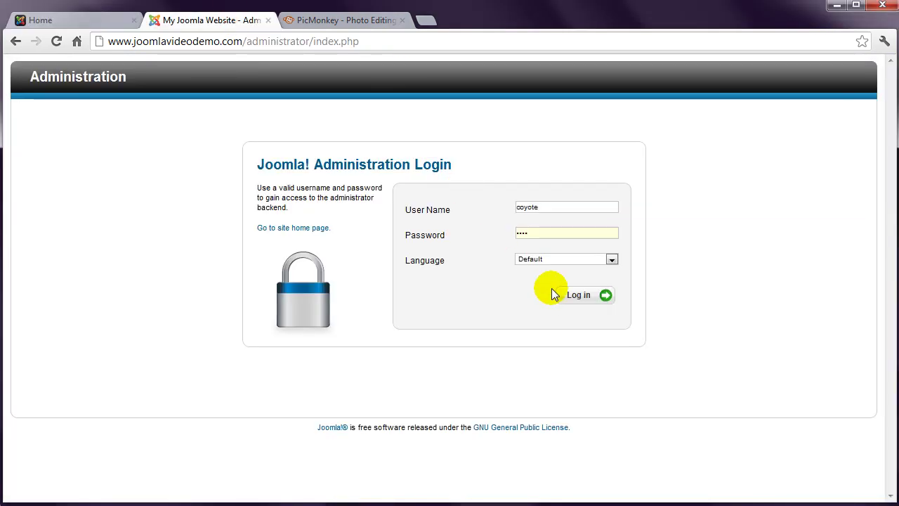
pyautogui.click(576, 298)
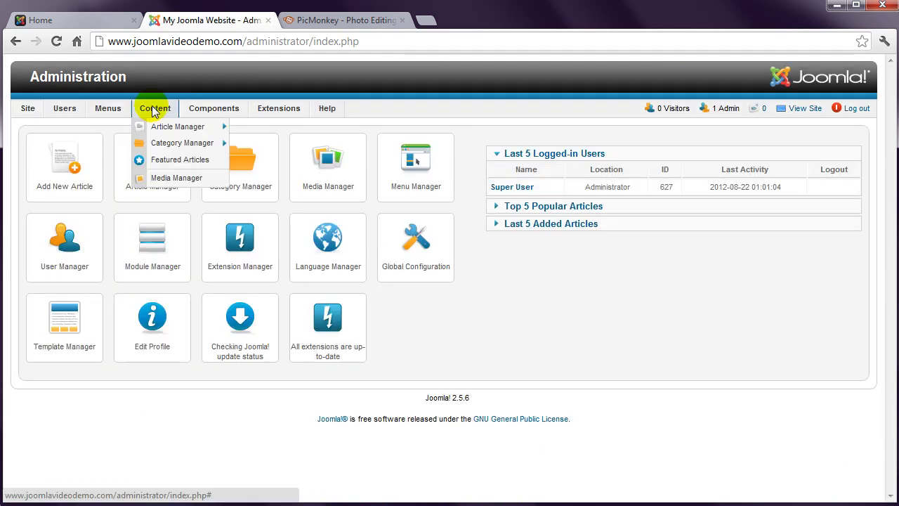
pyautogui.click(166, 179)
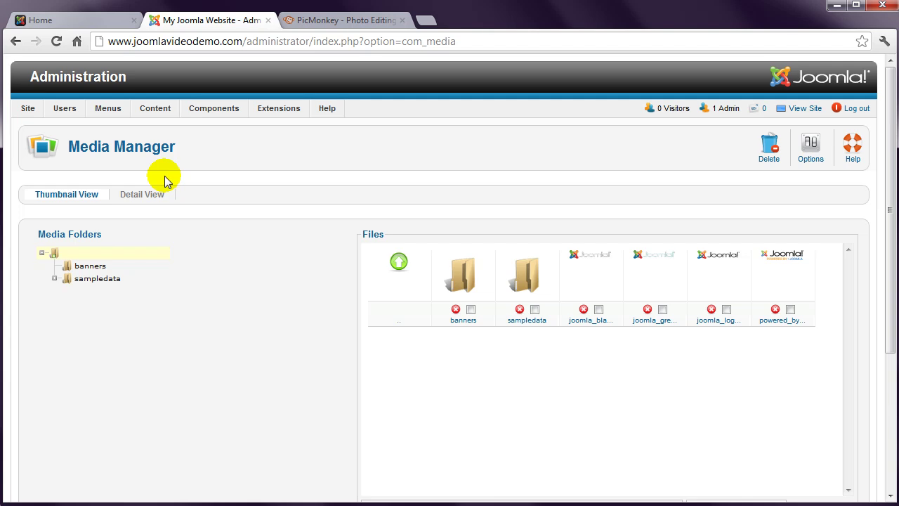
# Choose Sydney_edit.jpg and upload it to the Media Manager images folder.
pyautogui.scroll(-3, 220, 263)
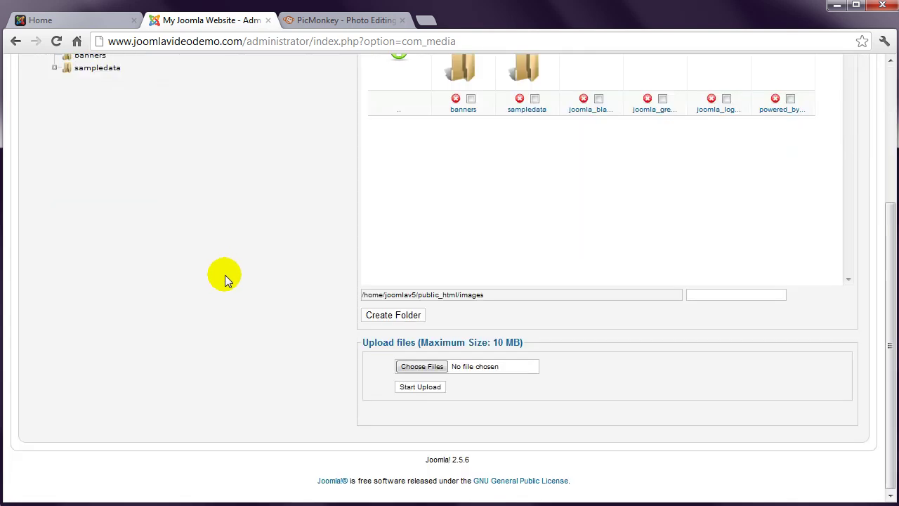
pyautogui.click(439, 370)
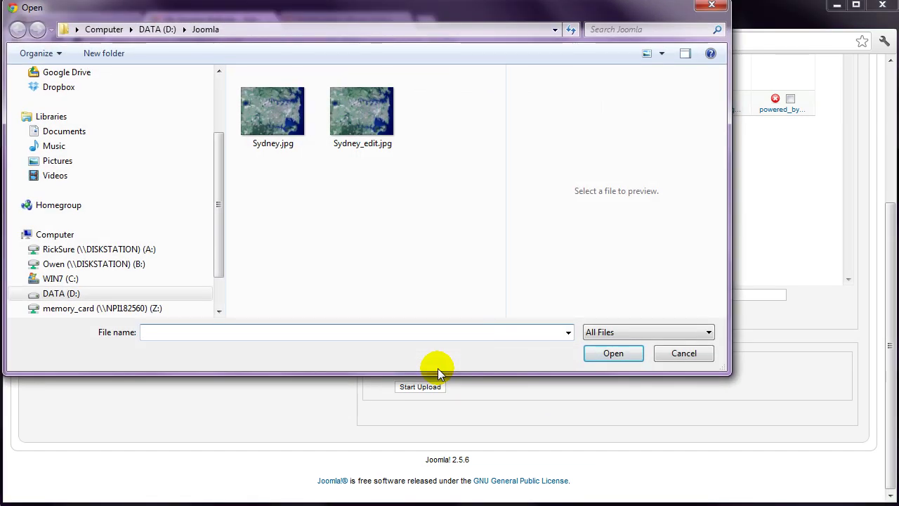
pyautogui.doubleClick(371, 129)
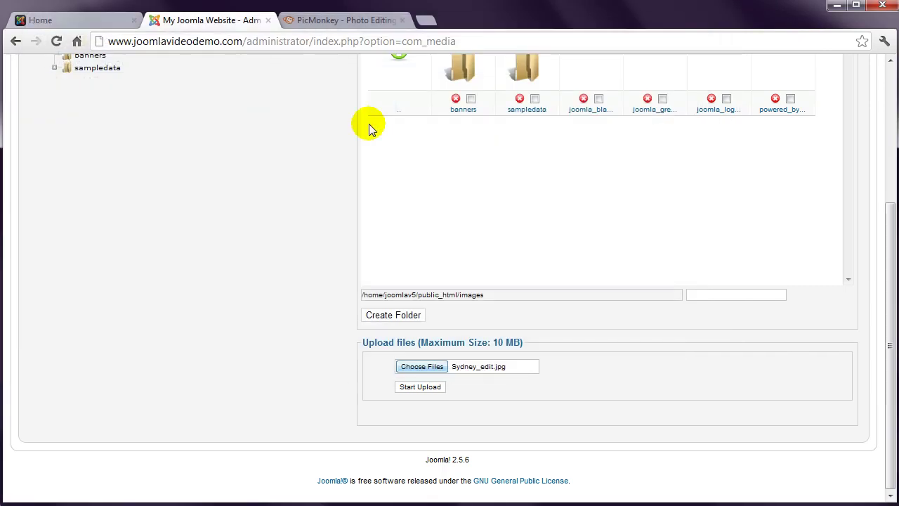
pyautogui.click(418, 391)
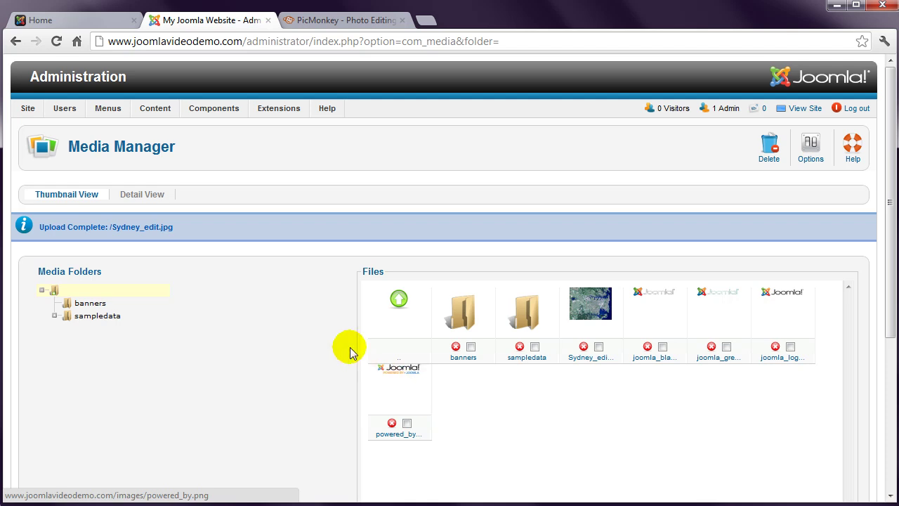
# Open the Article Manager and filter the articles by 'geography'.
pyautogui.moveTo(144, 111)
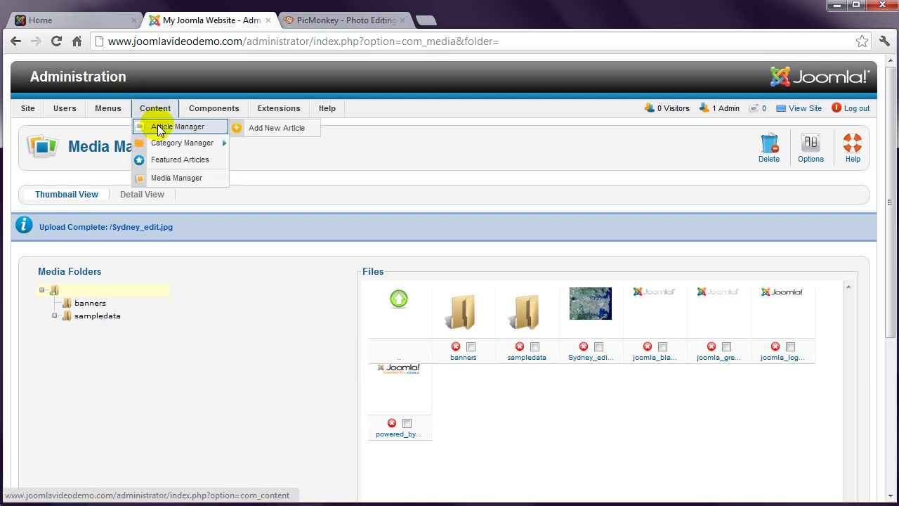
pyautogui.click(161, 129)
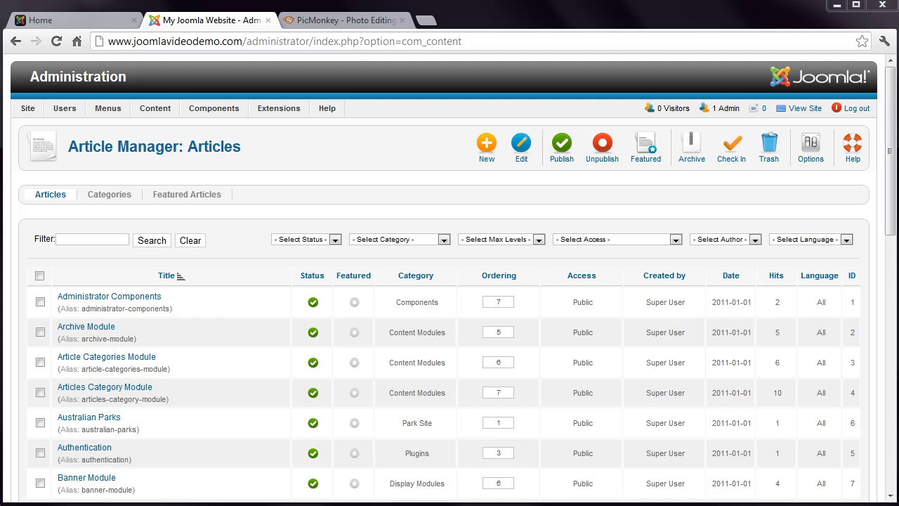
pyautogui.click(75, 239)
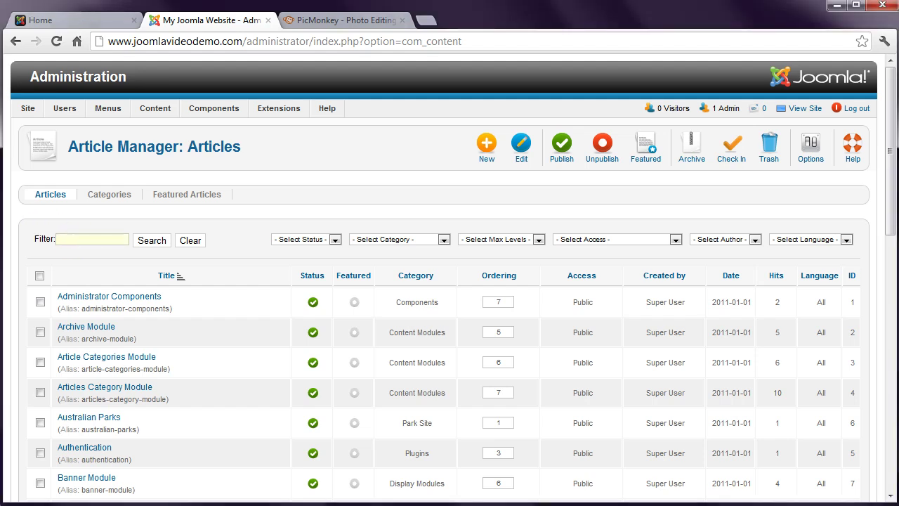
pyautogui.write('geography')
pyautogui.click(152, 241)
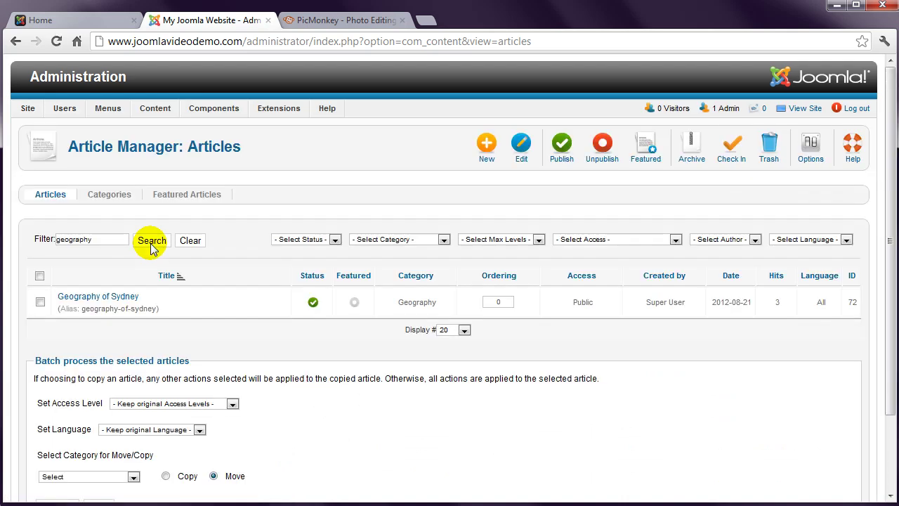
# Open Geography of Sydney for editing and bring up the Image dialog below the editor.
pyautogui.click(120, 299)
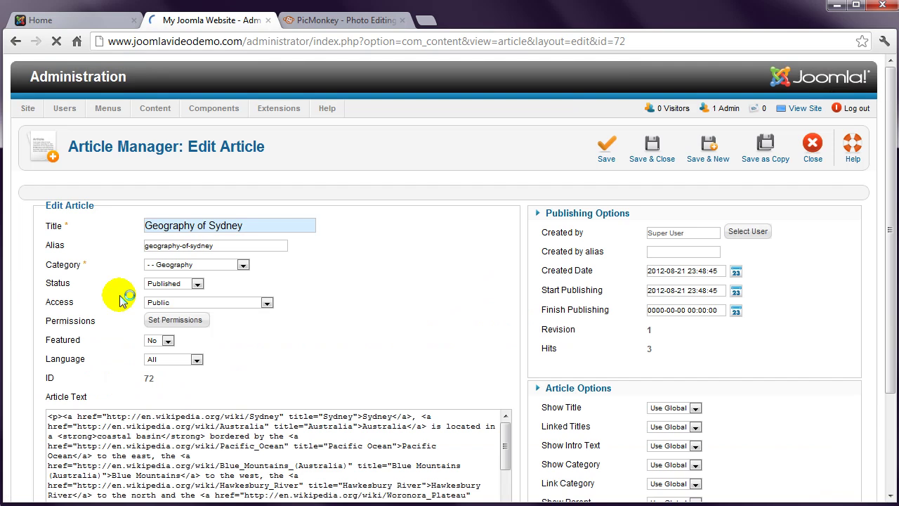
pyautogui.scroll(-3, 21, 330)
pyautogui.scroll(-1, 24, 338)
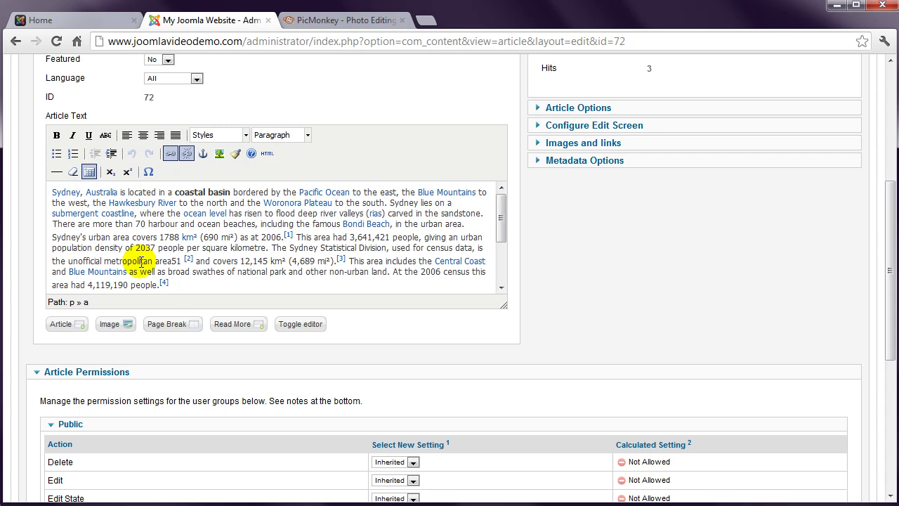
pyautogui.click(112, 324)
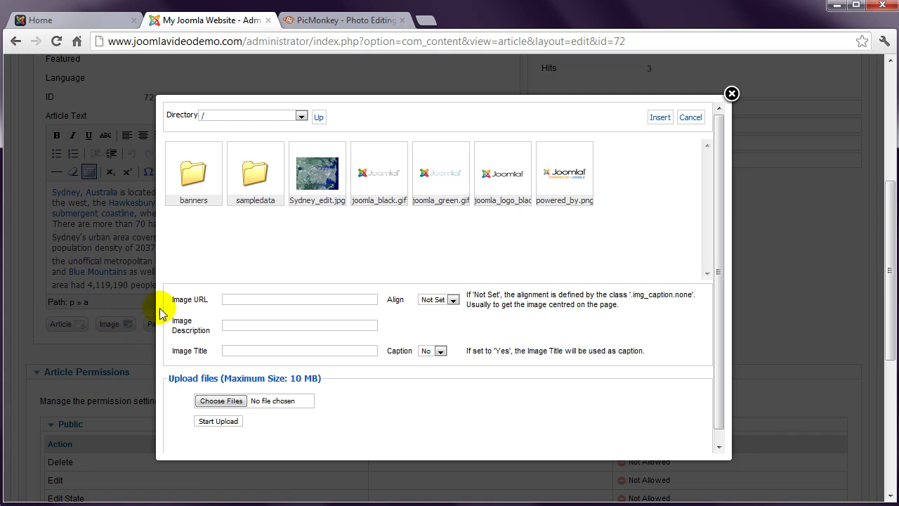
# Insert Sydney_edit.jpg into the article with description 'Sydney' and Right alignment.
pyautogui.click(313, 182)
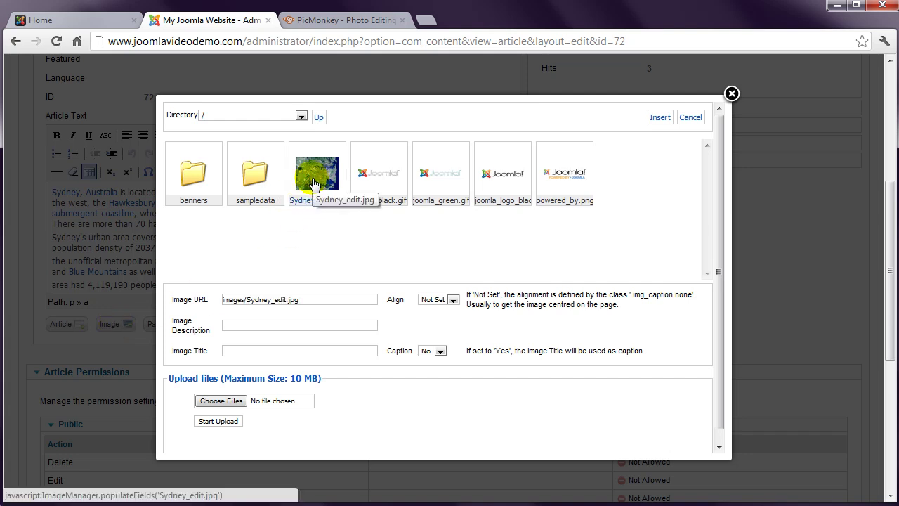
pyautogui.click(239, 325)
pyautogui.write('Sydney')
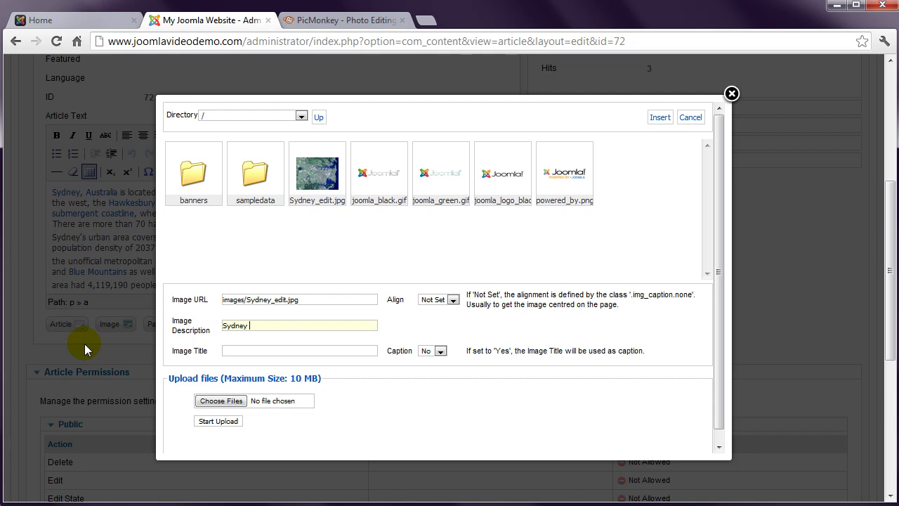
pyautogui.click(434, 299)
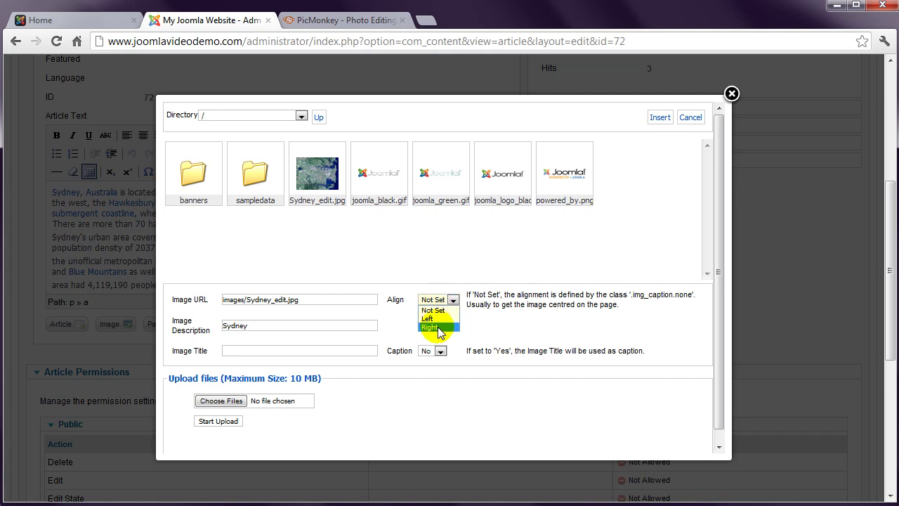
pyautogui.click(436, 326)
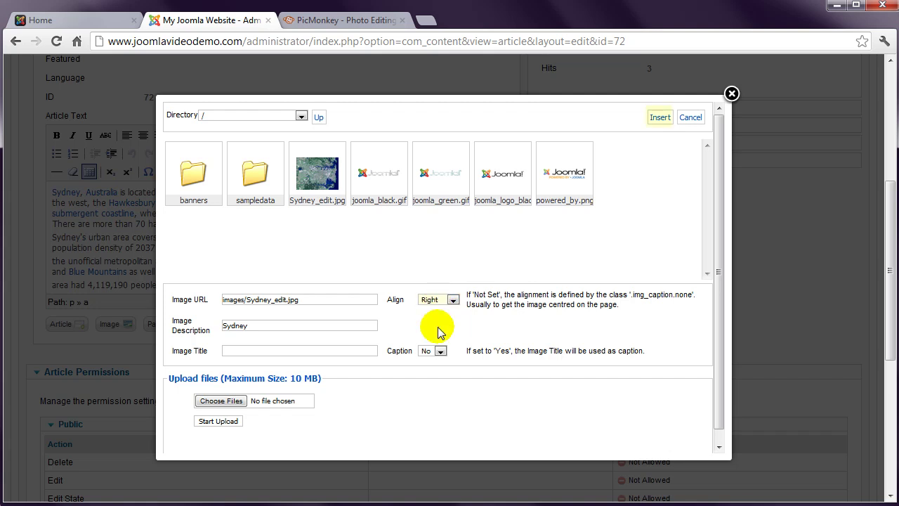
pyautogui.click(660, 118)
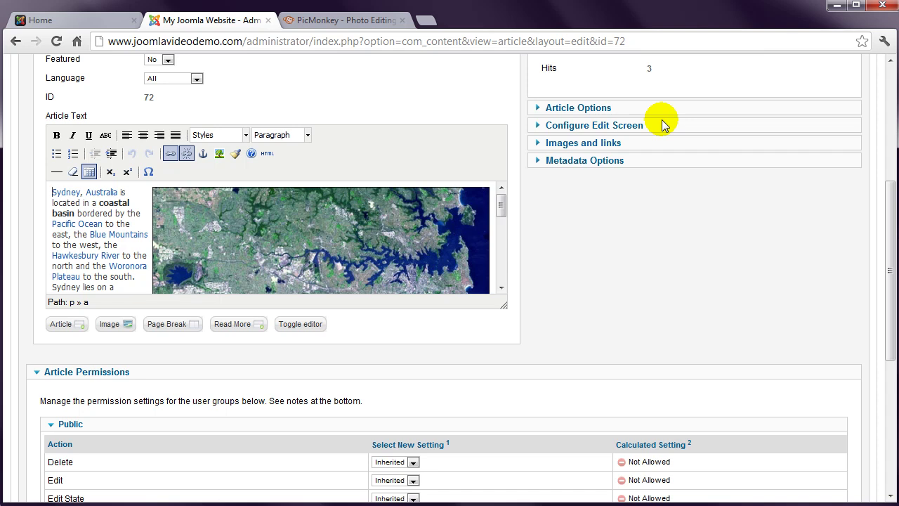
# Save & Close the Geography of Sydney article with its inserted image.
pyautogui.moveTo(887, 205); pyautogui.dragTo(887, 77)
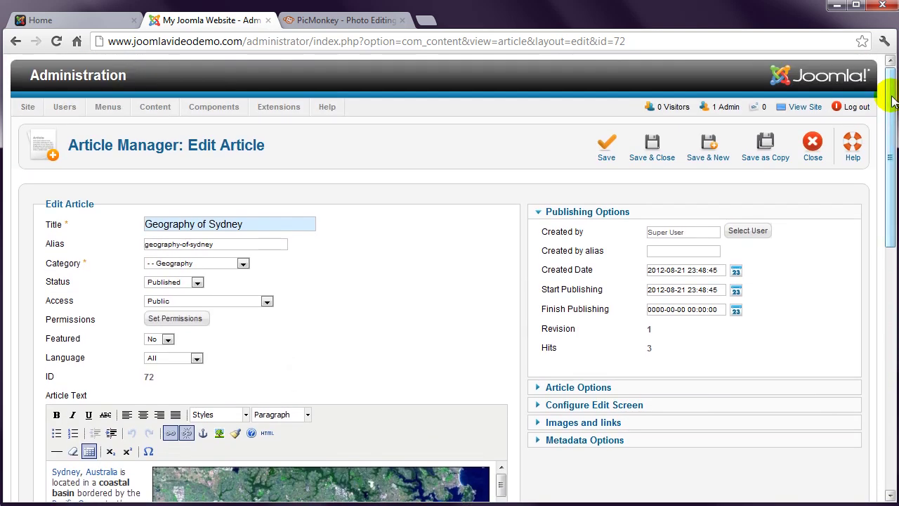
pyautogui.click(653, 147)
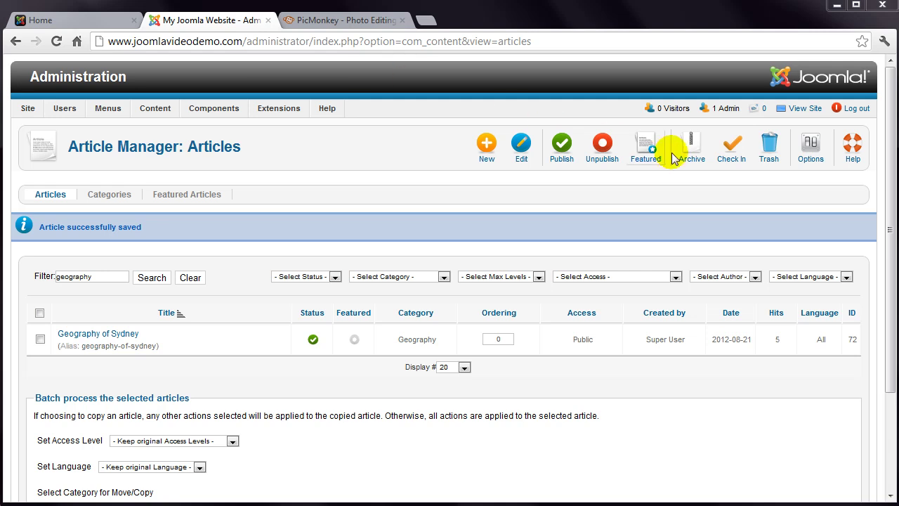
# Check the live Geography of Sydney page's right-aligned photo, then return to the admin tab.
pyautogui.click(804, 108)
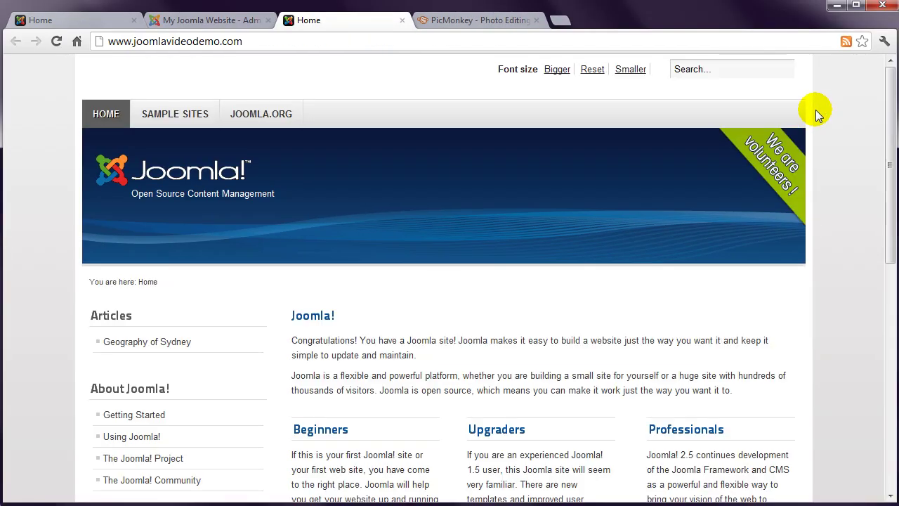
pyautogui.click(186, 344)
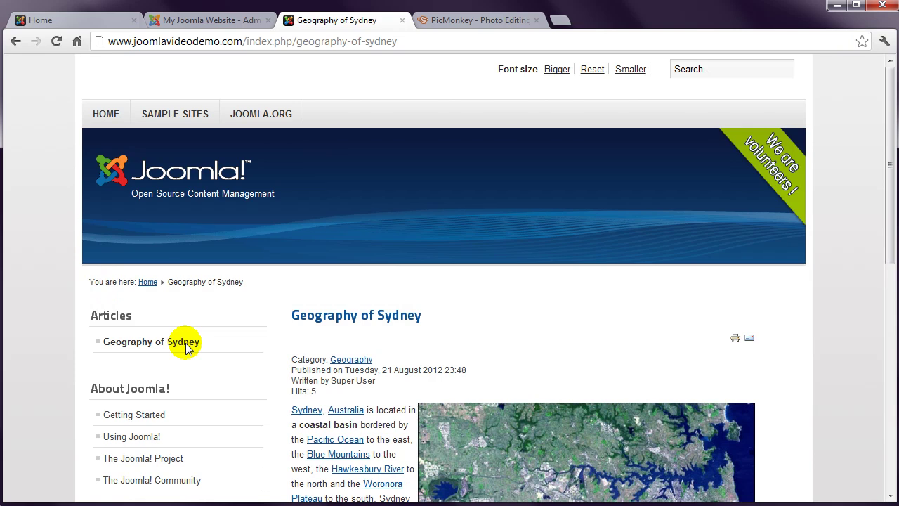
pyautogui.scroll(-3, 275, 381)
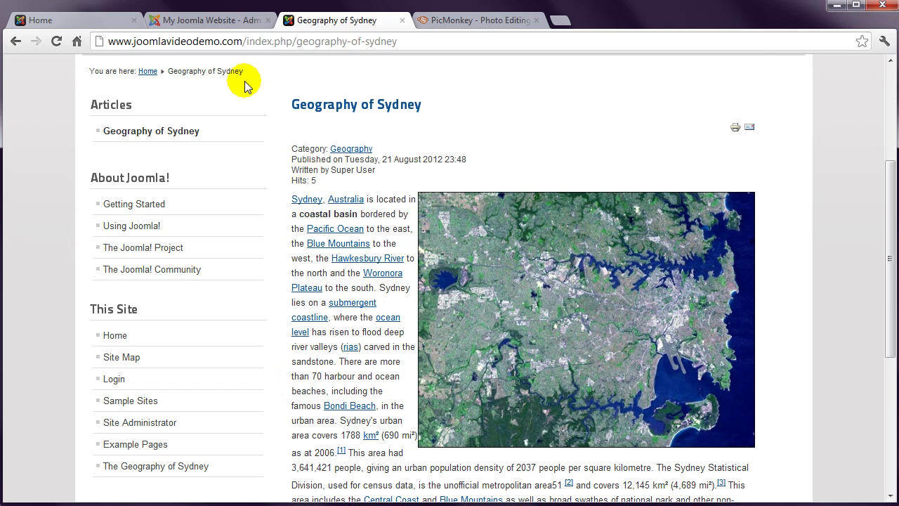
pyautogui.click(221, 21)
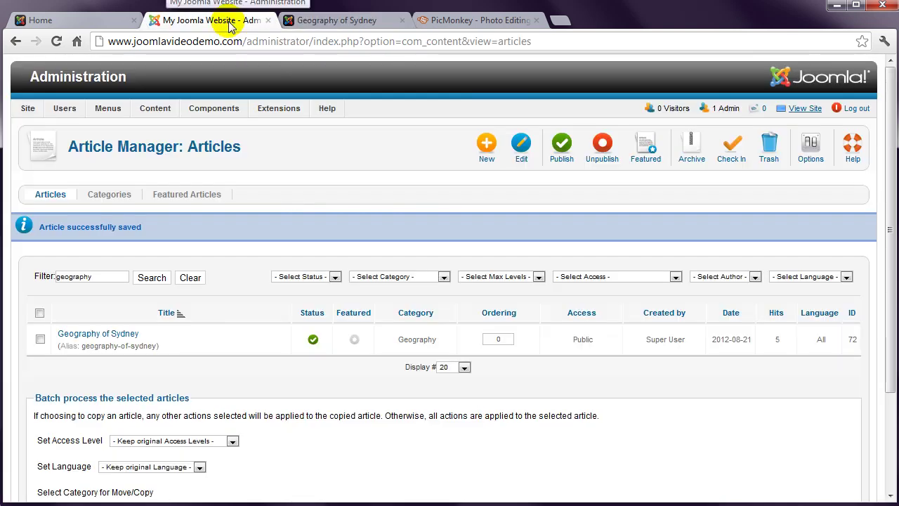
# Reopen Geography of Sydney, place the cursor in its text, and bring up the Image dialog.
pyautogui.click(108, 336)
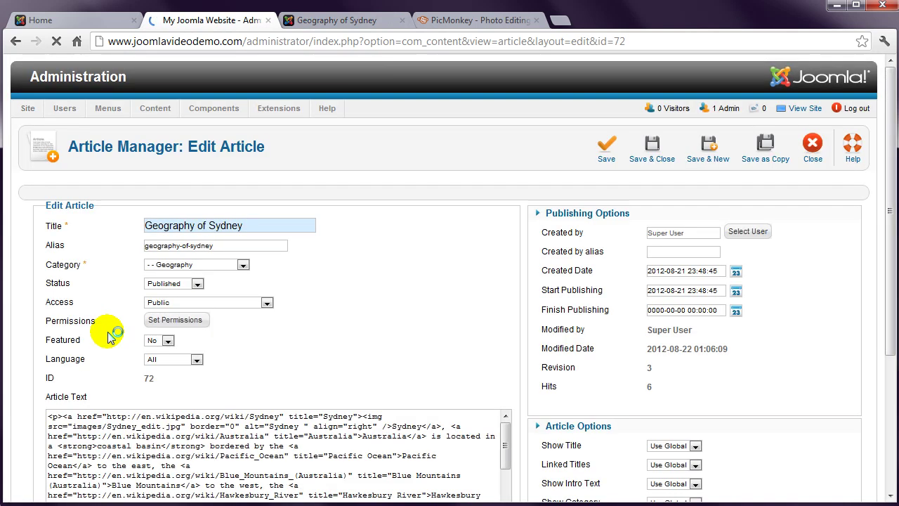
pyautogui.scroll(-2, 109, 336)
pyautogui.scroll(-1, 109, 335)
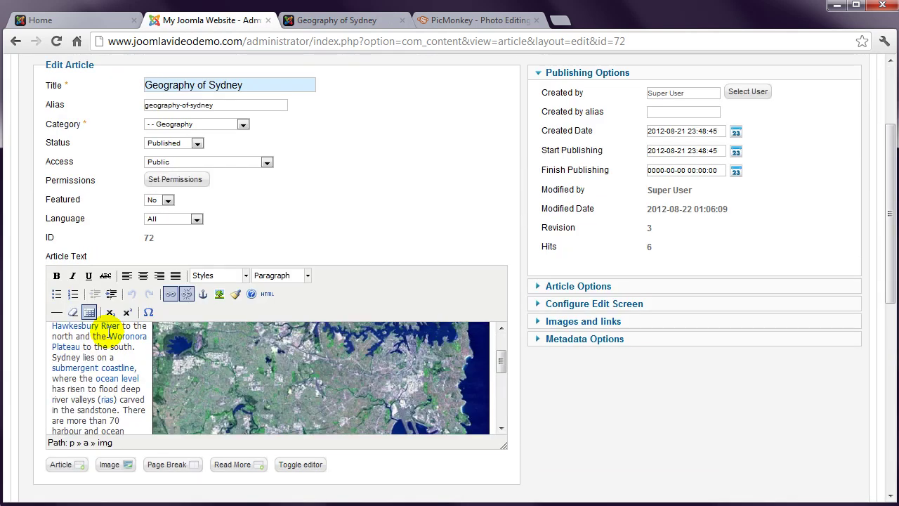
pyautogui.click(84, 391)
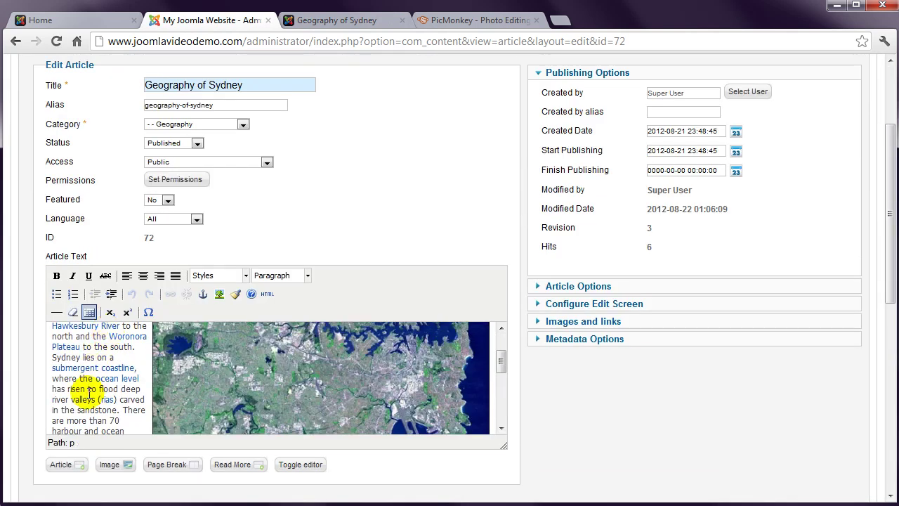
pyautogui.click(110, 467)
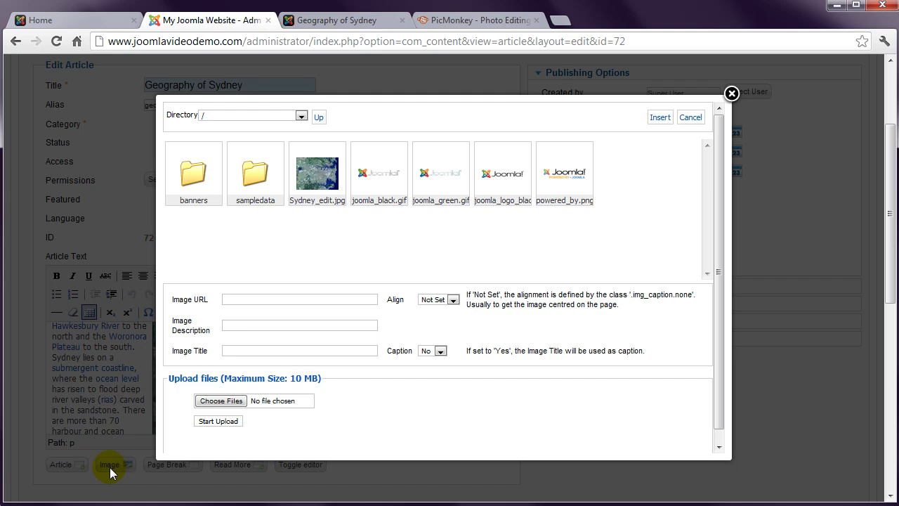
# Upload Sydney_edit.jpg and insert it into the article text.
pyautogui.click(235, 402)
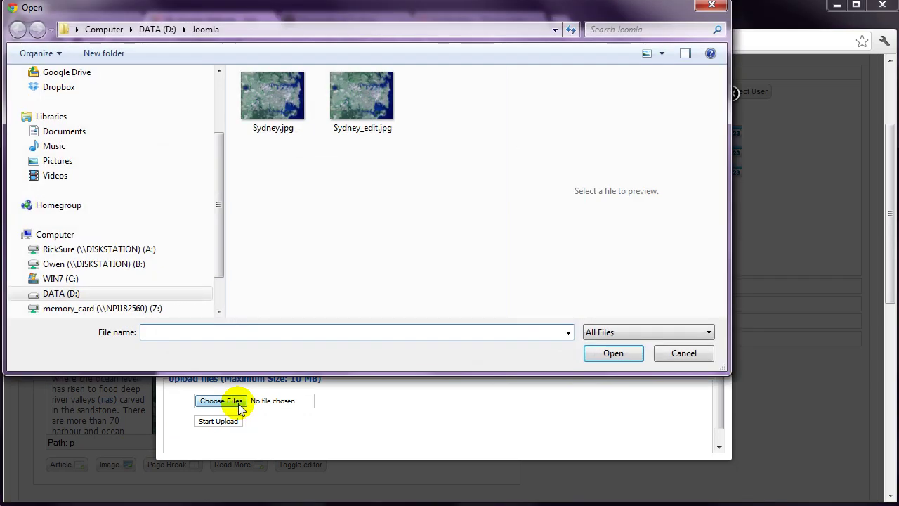
pyautogui.doubleClick(361, 99)
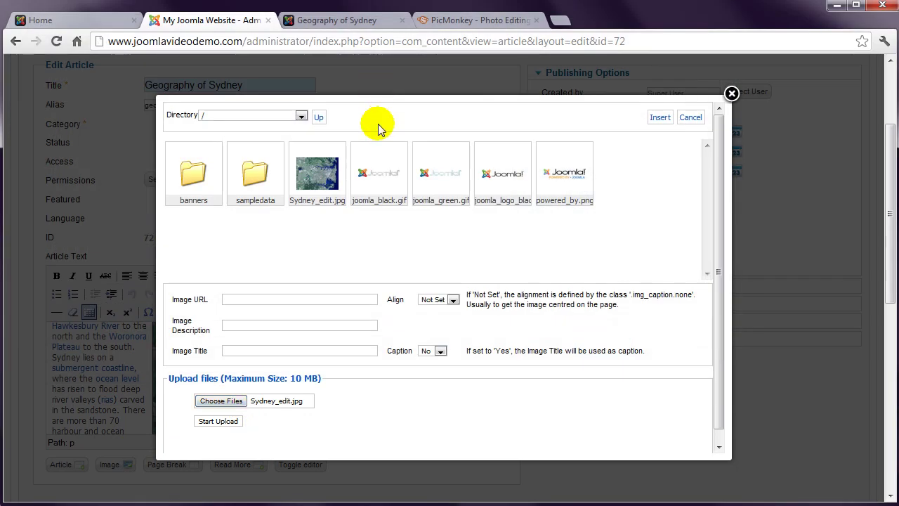
pyautogui.click(319, 172)
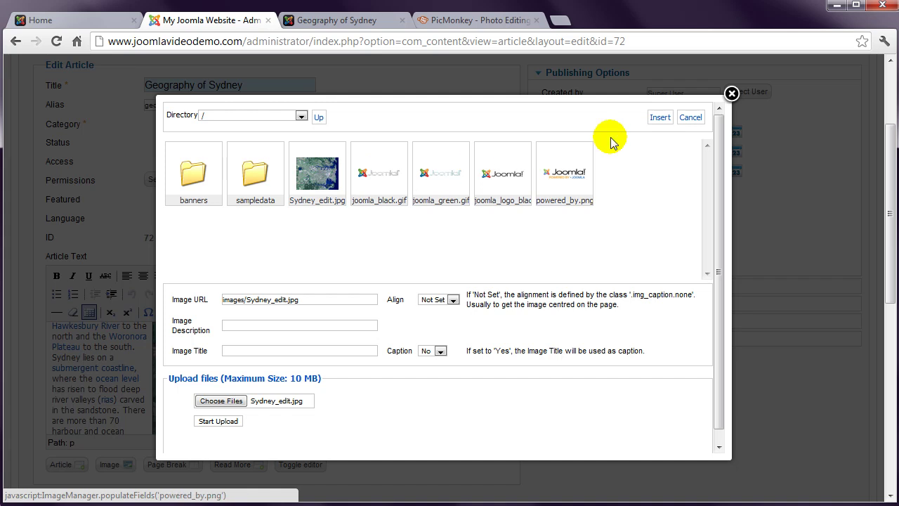
pyautogui.click(659, 118)
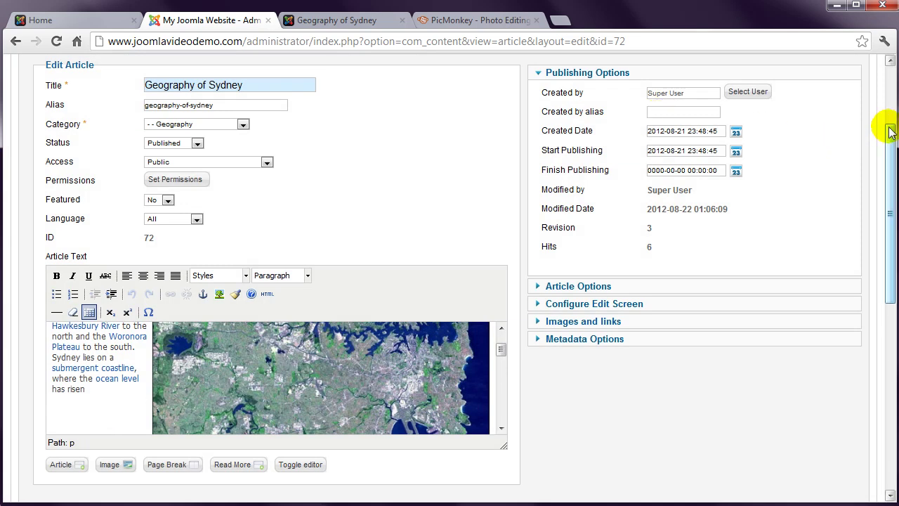
# Close the article editor and switch to the site's Home page.
pyautogui.scroll(3, 886, 128)
pyautogui.click(805, 140)
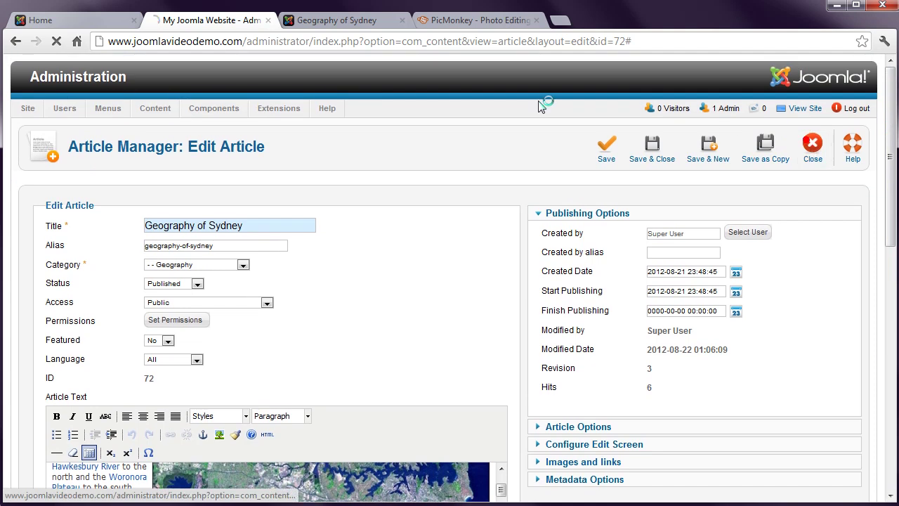
pyautogui.click(60, 19)
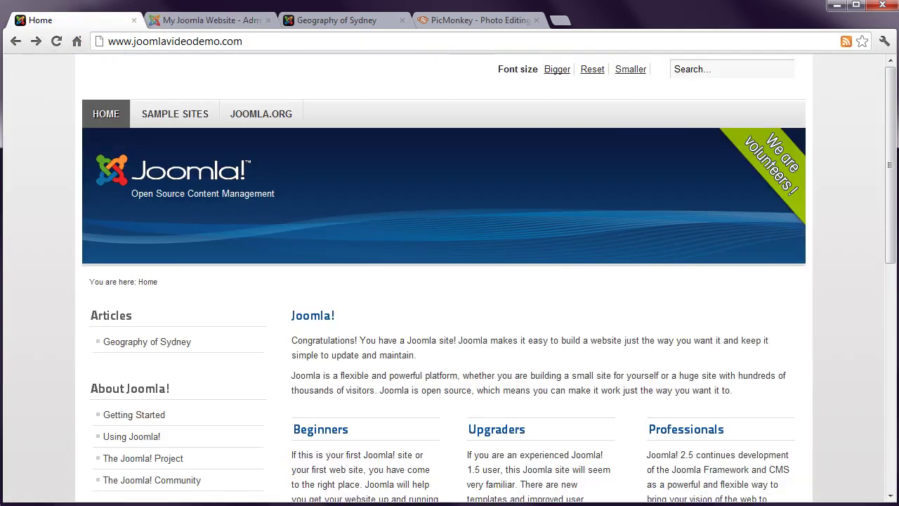